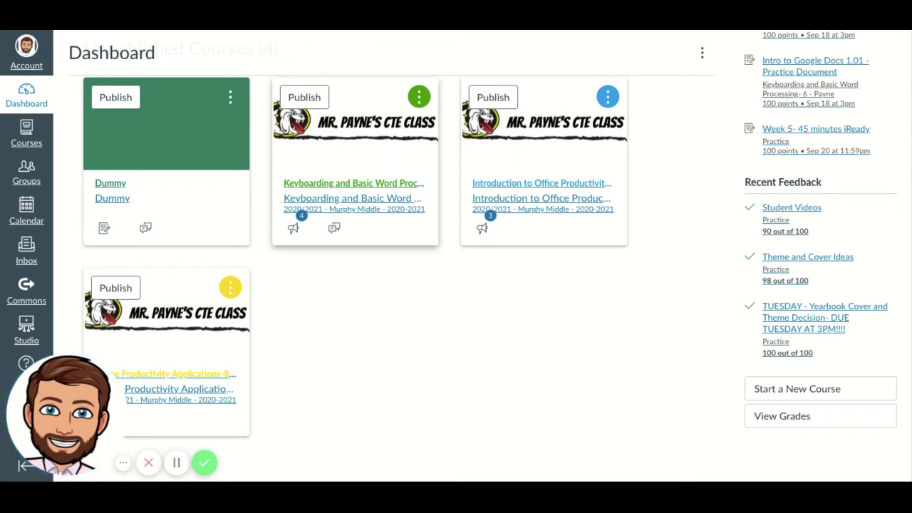
# Open the Keyboarding course's Modules page and scroll down to the Week 6 - September 21 - 25 module.
pyautogui.click(354, 184)
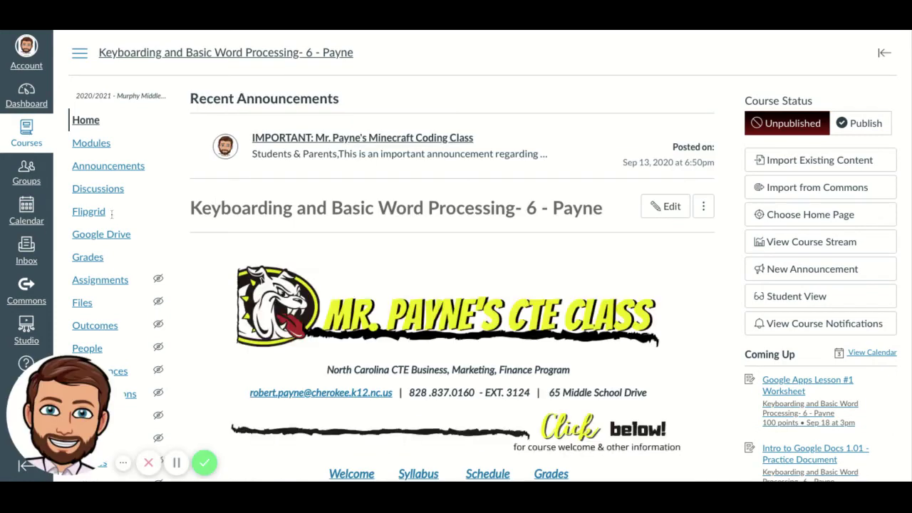
pyautogui.click(95, 144)
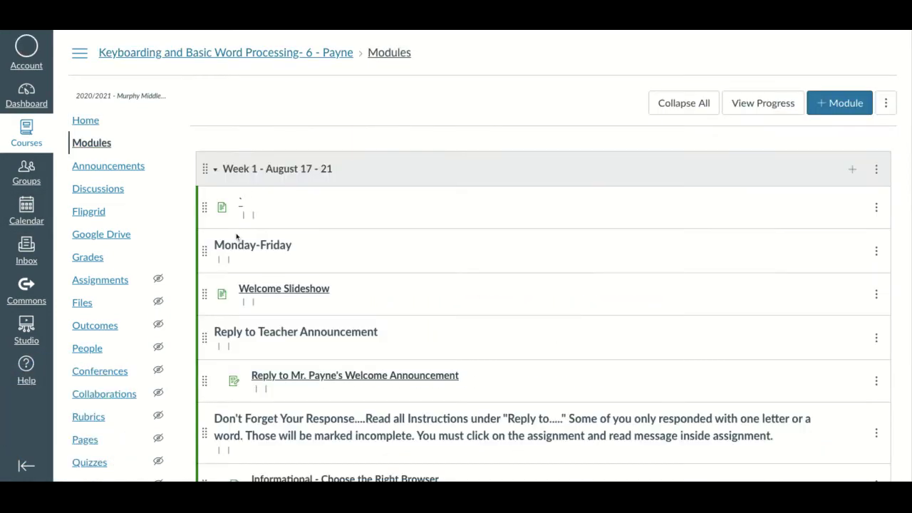
pyautogui.scroll(-5, 427, 328)
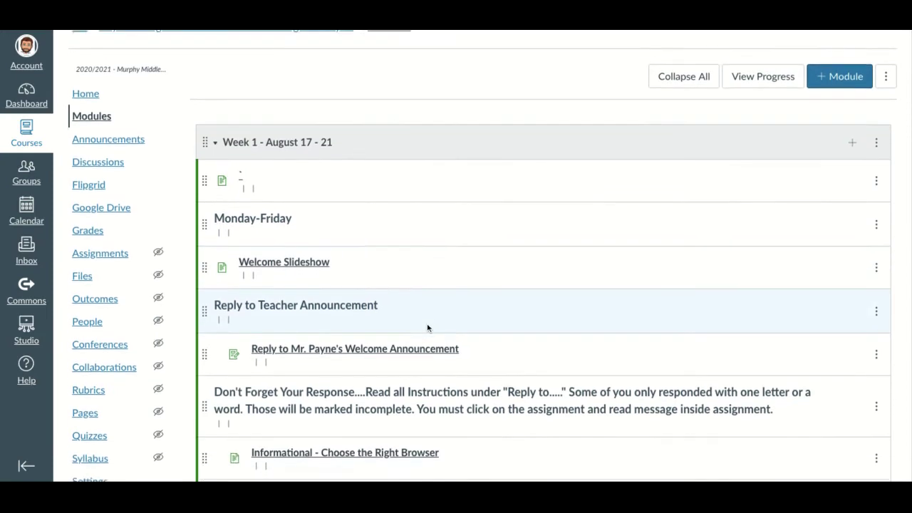
pyautogui.scroll(-2, 470, 286)
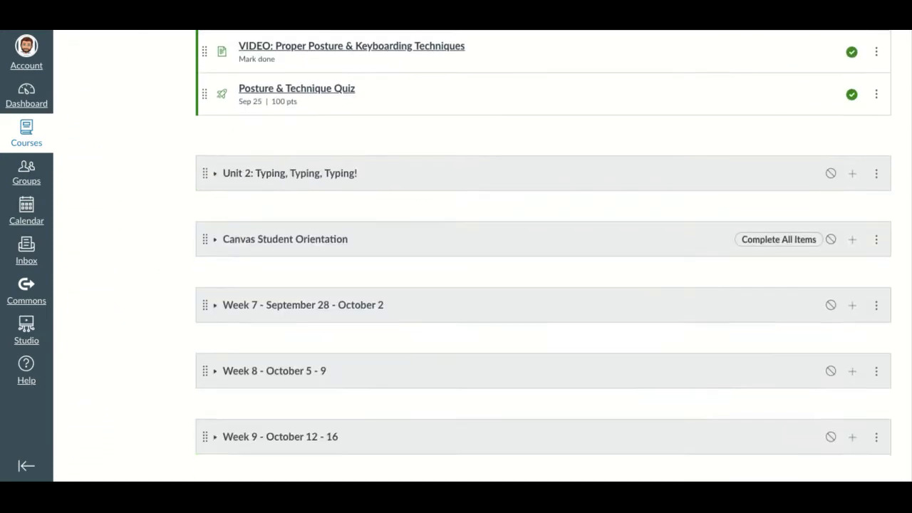
pyautogui.scroll(-1, 471, 285)
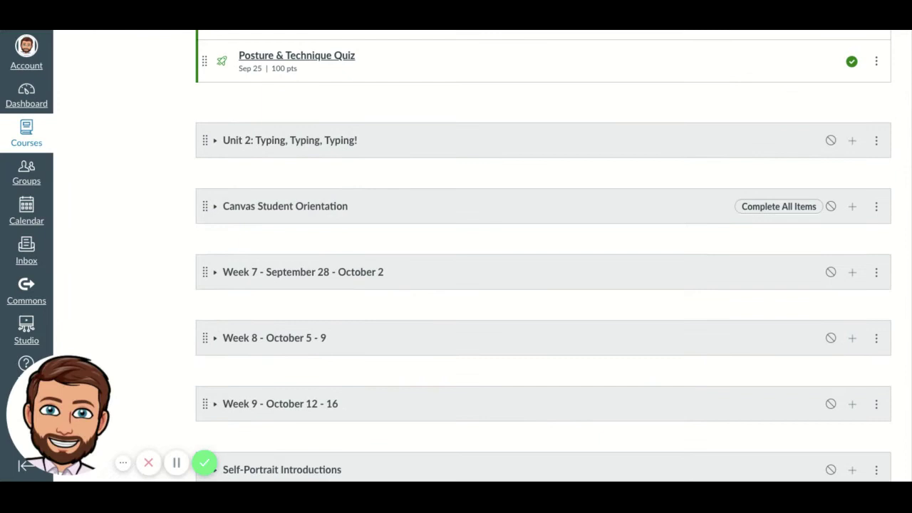
pyautogui.scroll(-1, 288, 275)
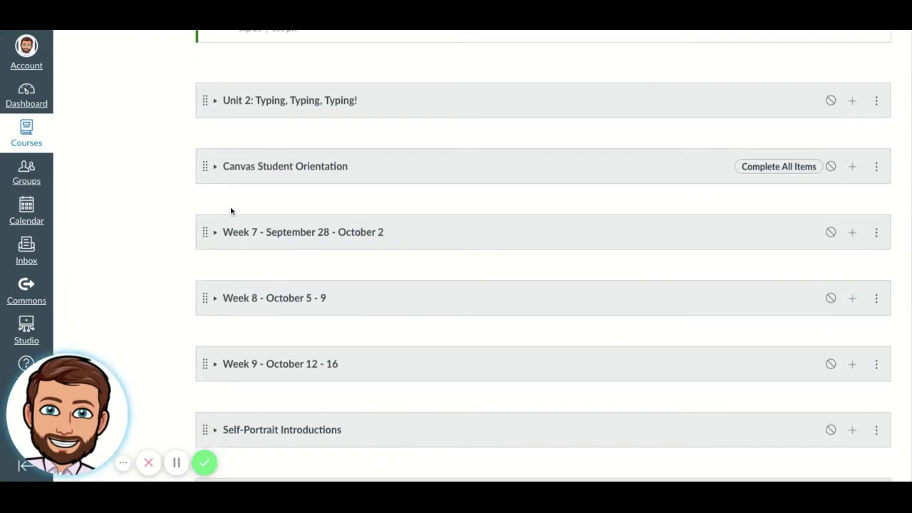
pyautogui.scroll(5, 225, 109)
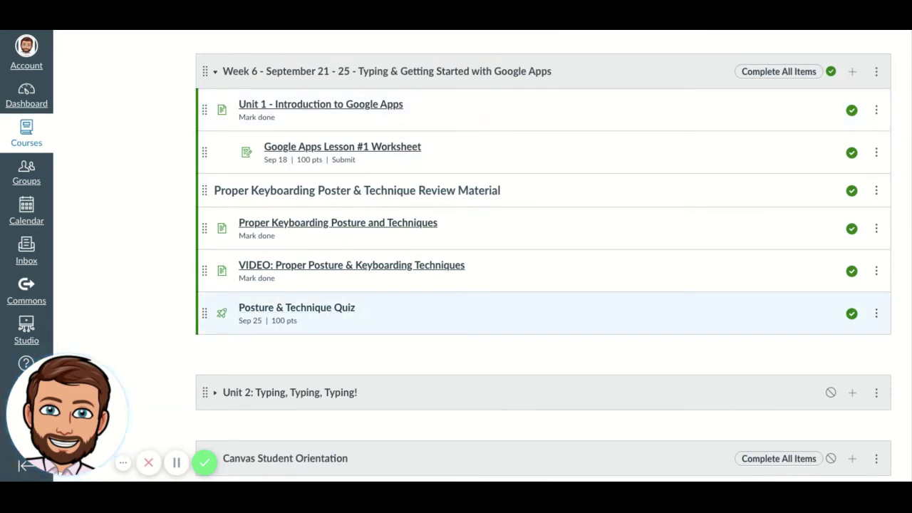
# Open the Posture & Technique Quiz in edit mode and show its Assignment Rubric Details.
pyautogui.click(331, 314)
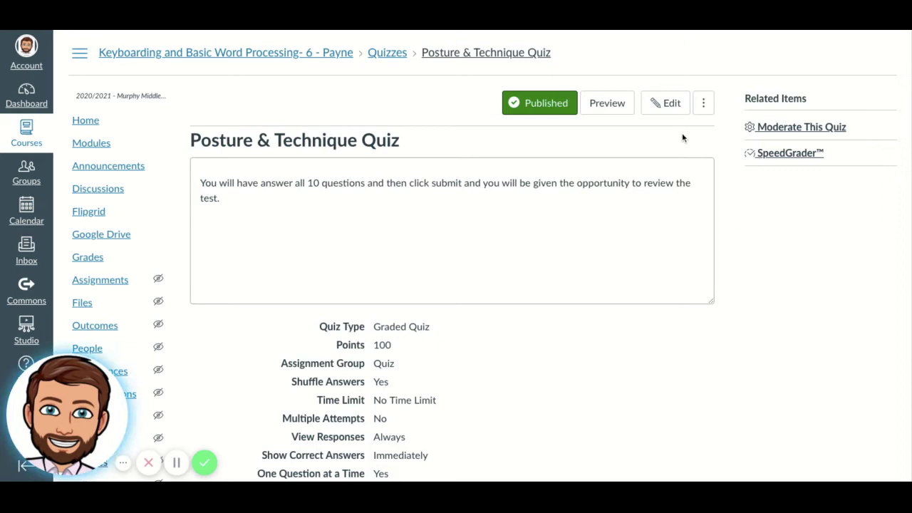
pyautogui.click(668, 105)
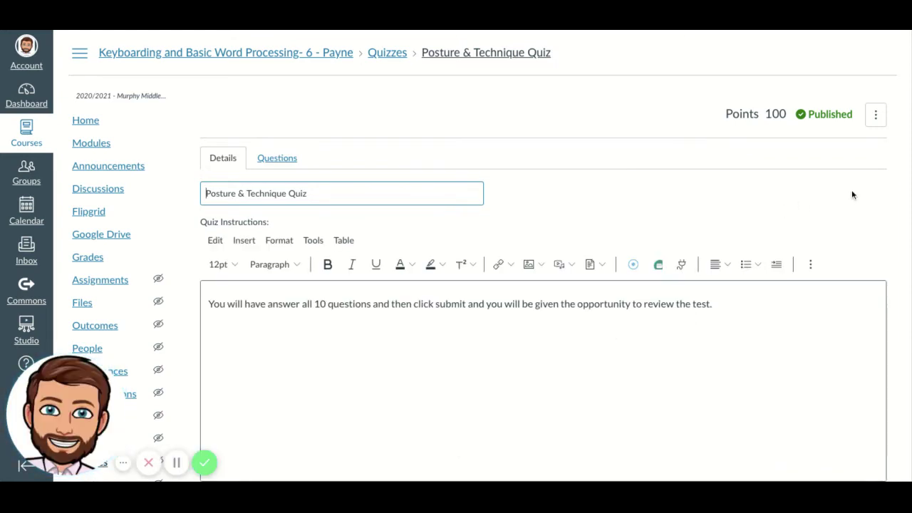
pyautogui.click(878, 115)
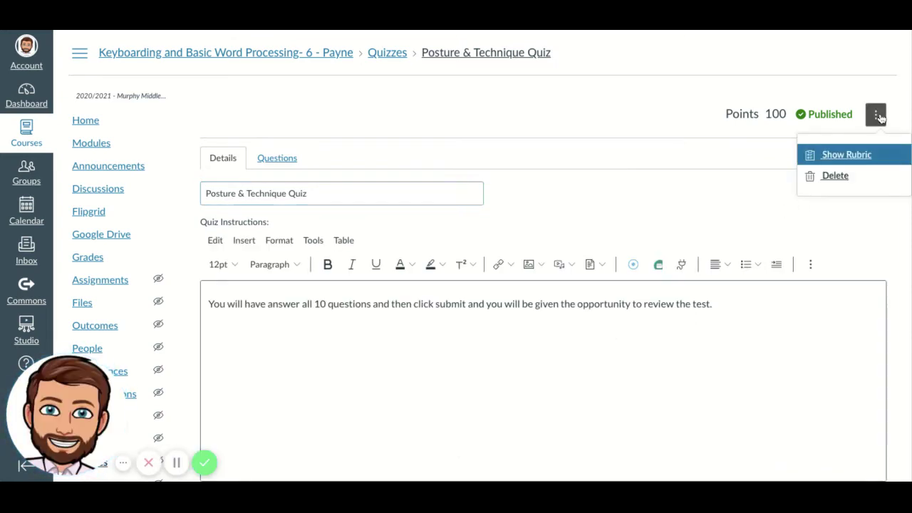
pyautogui.click(852, 158)
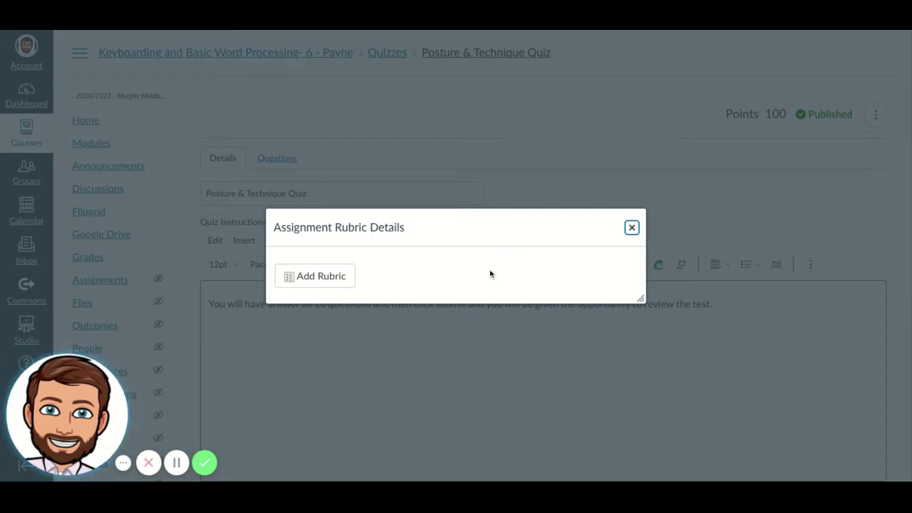
# Add a new rubric and view outcome NCES.7.TT.1.1 with its 5, 3 and 0-point ratings.
pyautogui.click(320, 281)
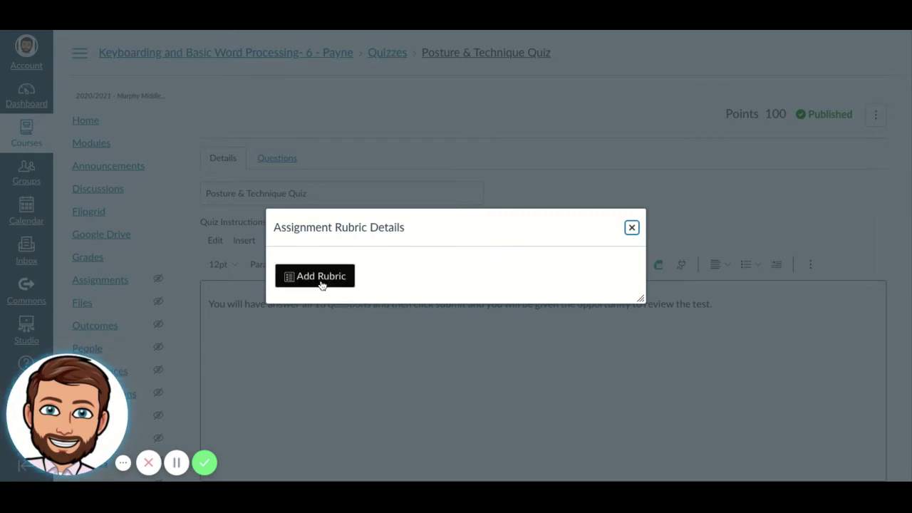
pyautogui.scroll(-2, 519, 255)
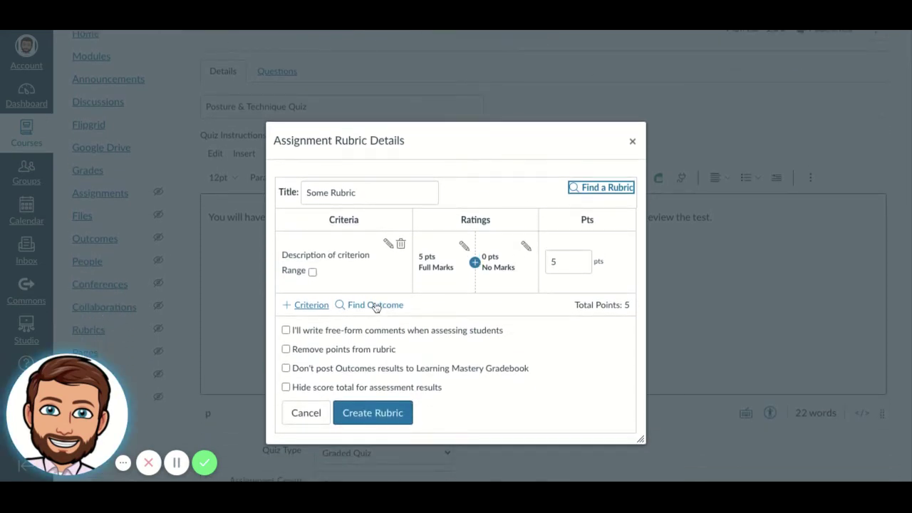
pyautogui.click(376, 305)
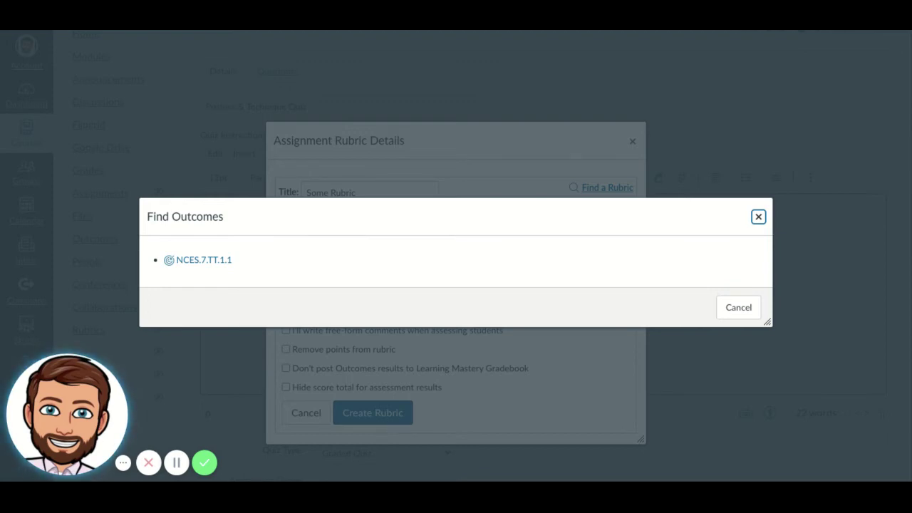
pyautogui.click(204, 260)
pyautogui.scroll(-2, 525, 332)
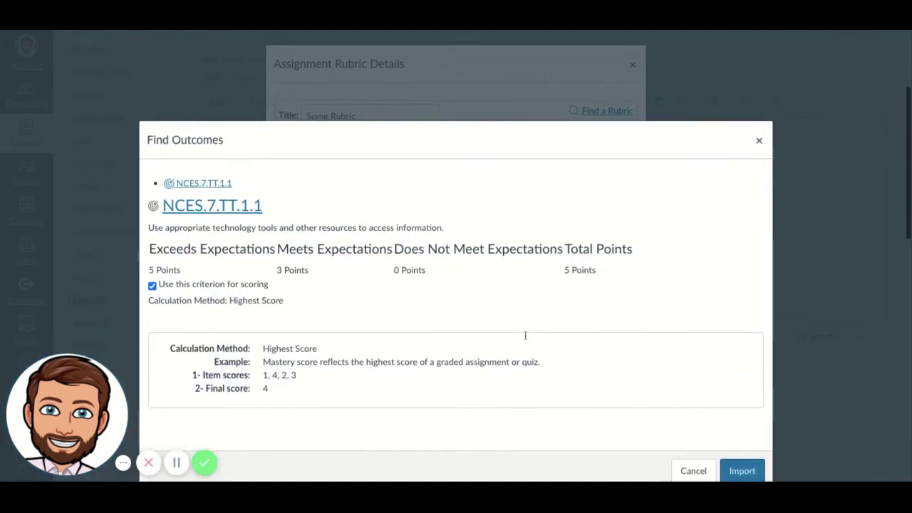
pyautogui.scroll(-2, 525, 335)
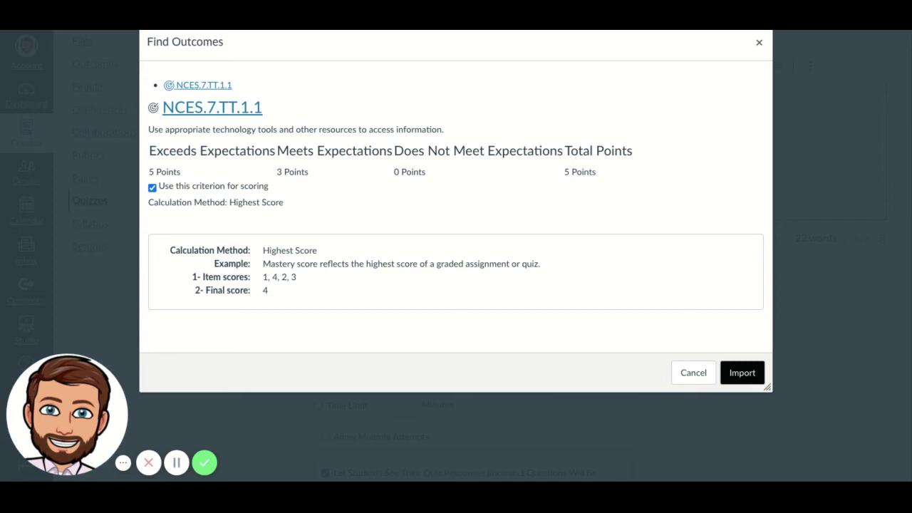
# Import outcome NCES.7.TT.1.1, delete the blank criterion, remove points, and create Some Rubric.
pyautogui.click(749, 378)
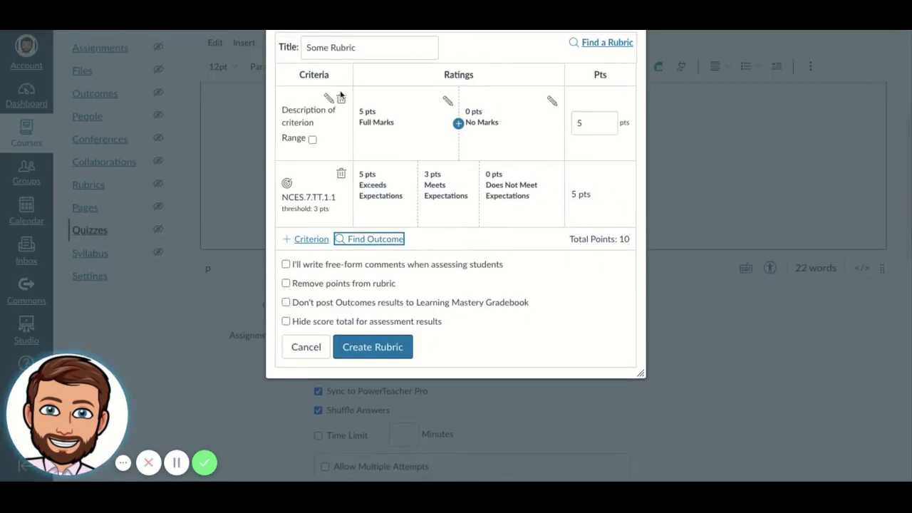
pyautogui.click(341, 101)
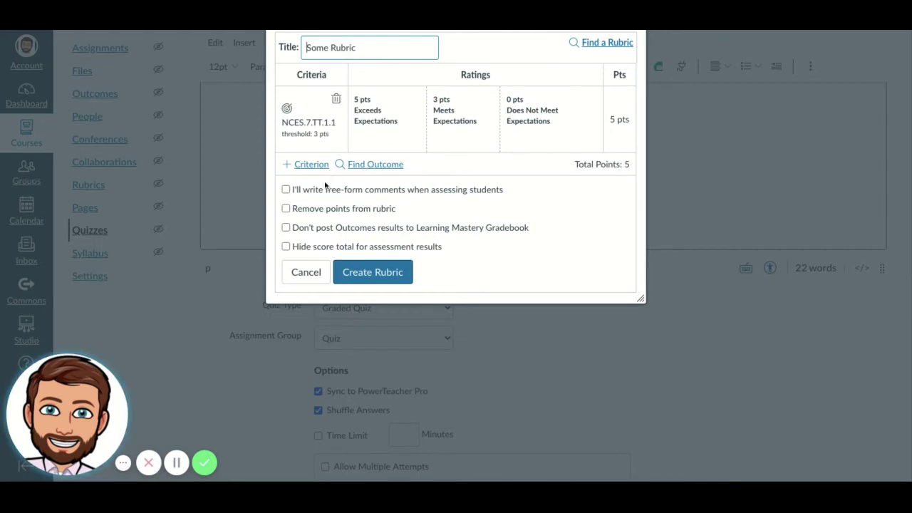
pyautogui.click(287, 210)
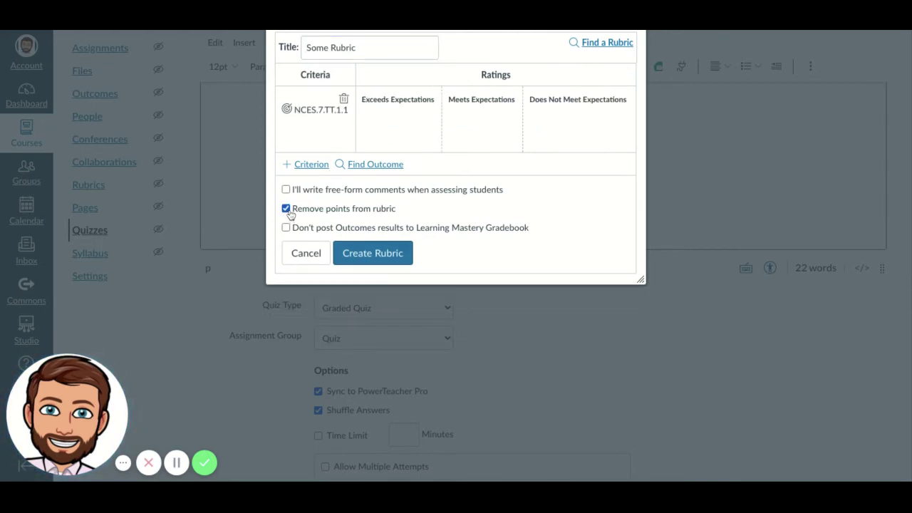
pyautogui.click(394, 254)
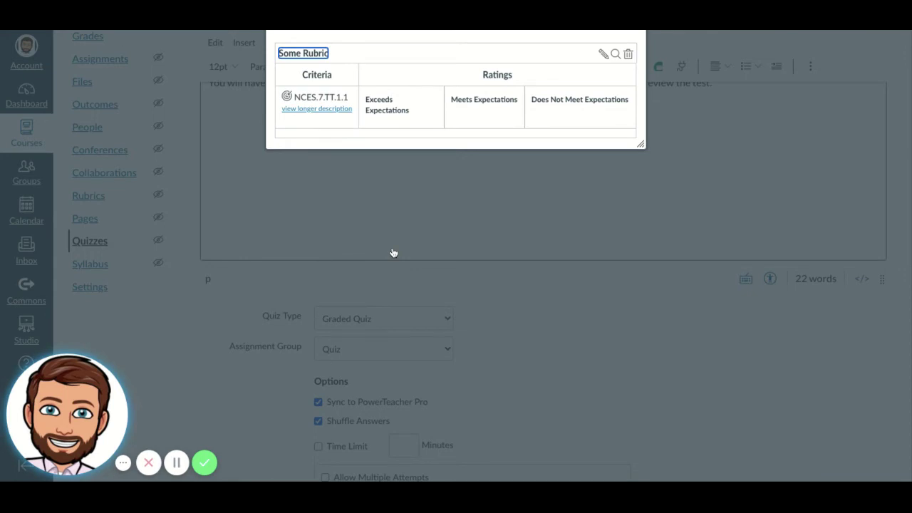
pyautogui.scroll(3, 601, 294)
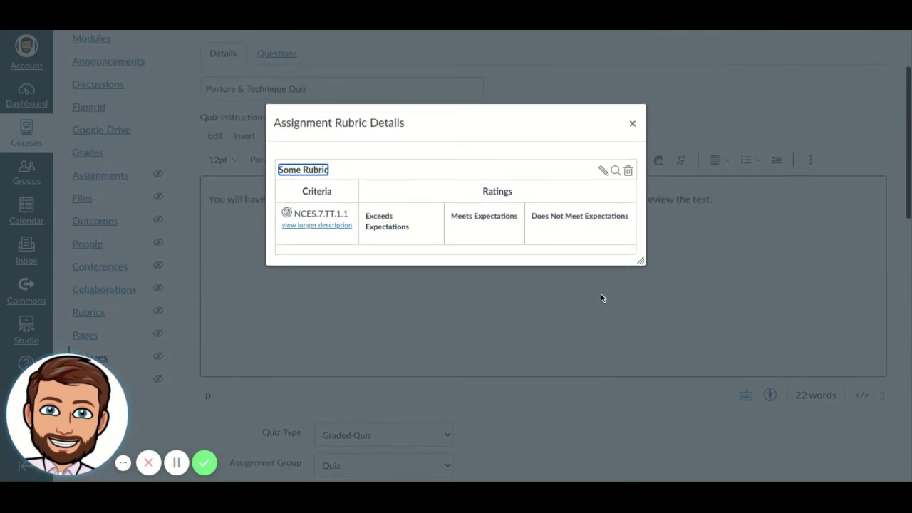
# Close the rubric details and save the Posture & Technique Quiz edits.
pyautogui.click(632, 123)
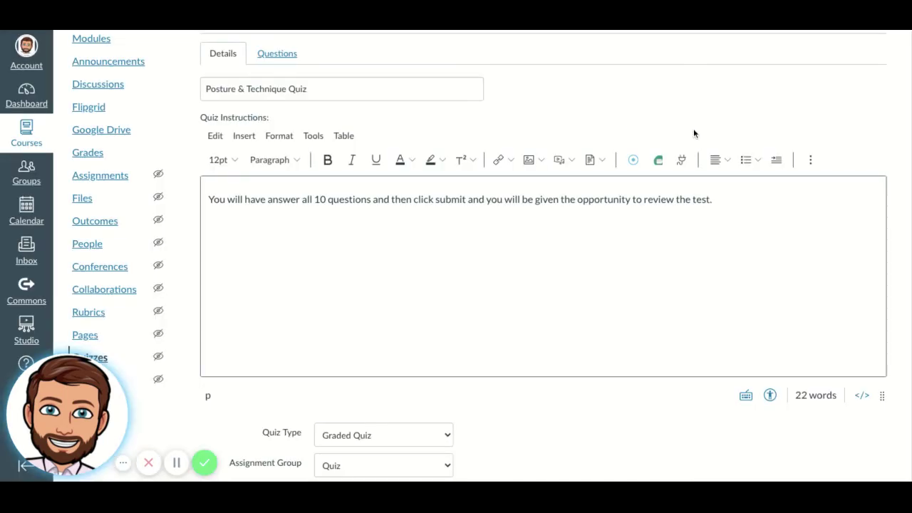
pyautogui.scroll(-5, 701, 387)
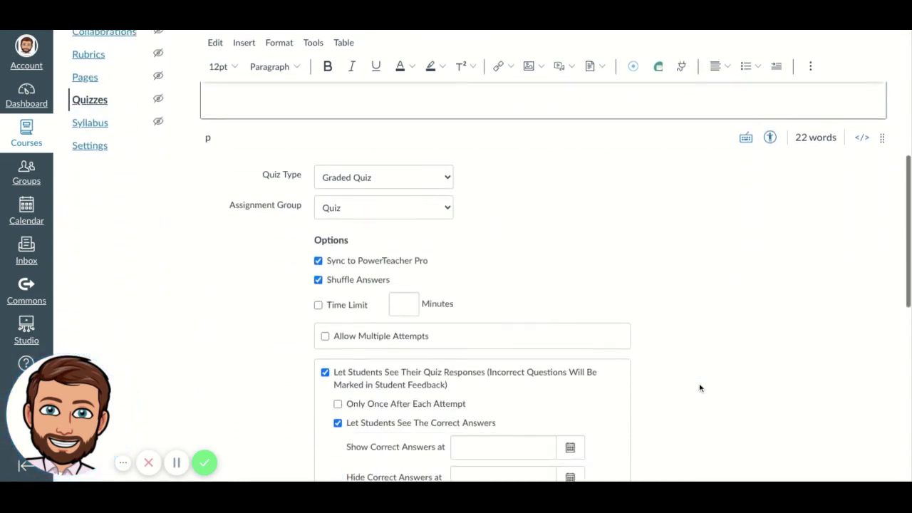
pyautogui.scroll(-7, 701, 387)
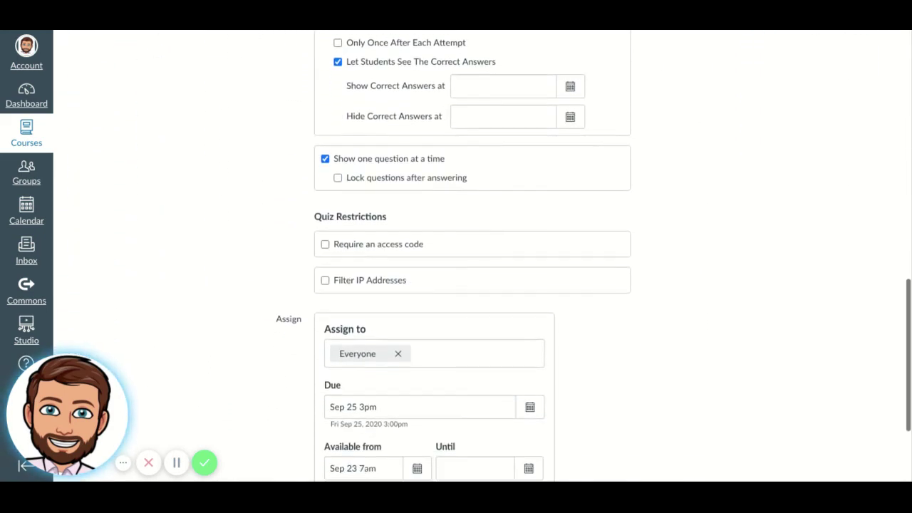
pyautogui.scroll(-2, 701, 387)
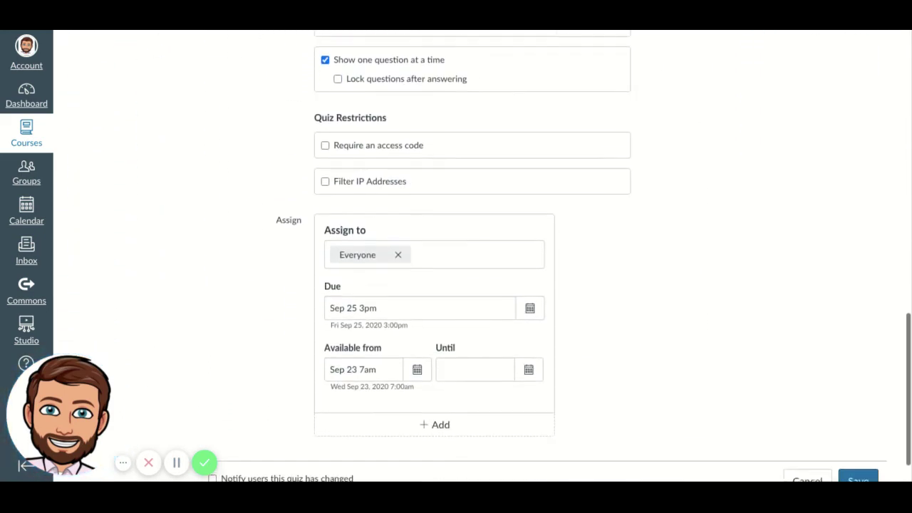
pyautogui.click(858, 474)
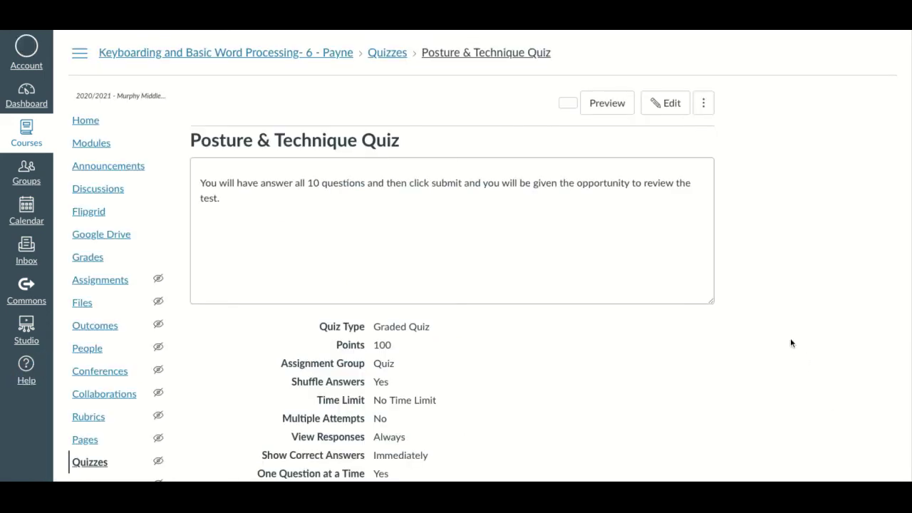
# Review the published quiz summary: Graded Quiz, 100 points, due Sep 25 at 3pm.
pyautogui.scroll(-2, 739, 382)
pyautogui.scroll(-2, 739, 386)
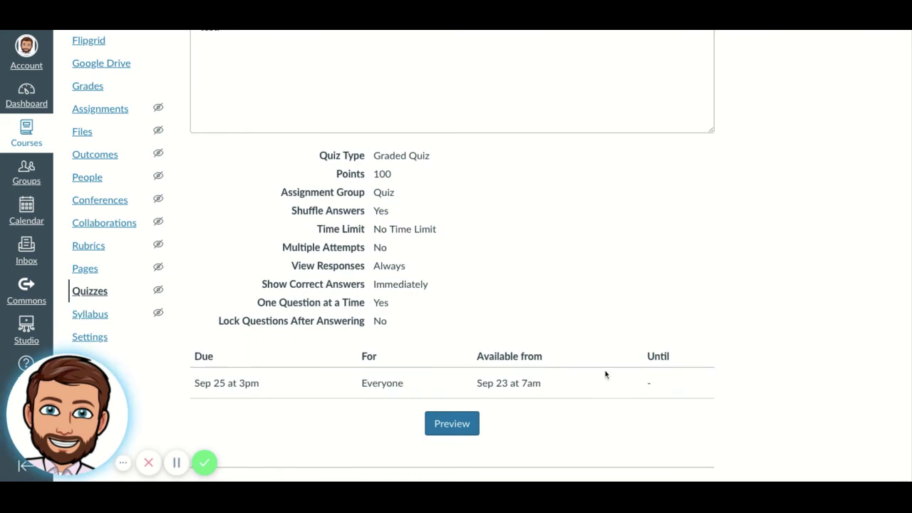
pyautogui.scroll(3, 731, 275)
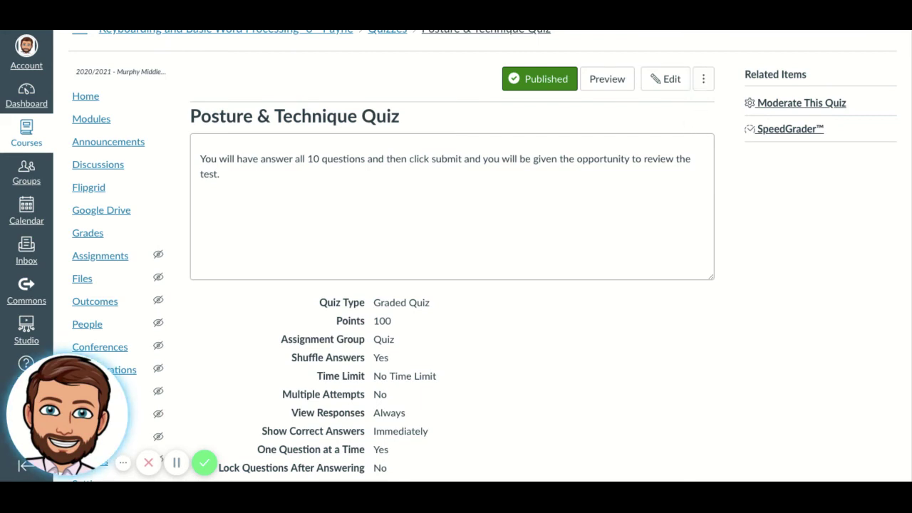
pyautogui.scroll(1, 708, 91)
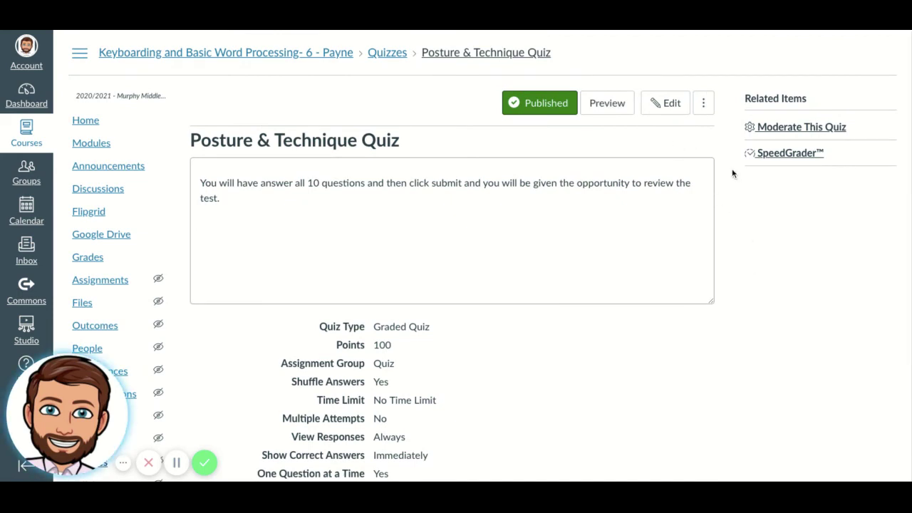
pyautogui.click(707, 109)
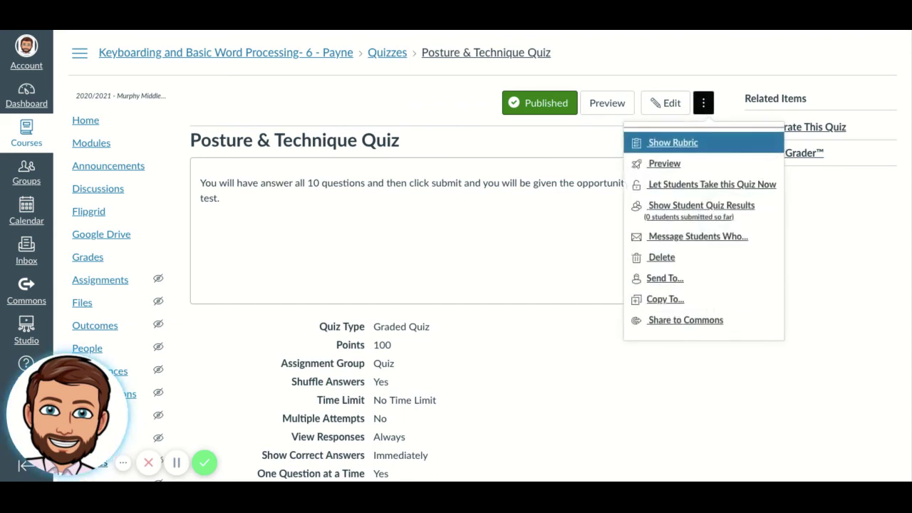
pyautogui.click(674, 144)
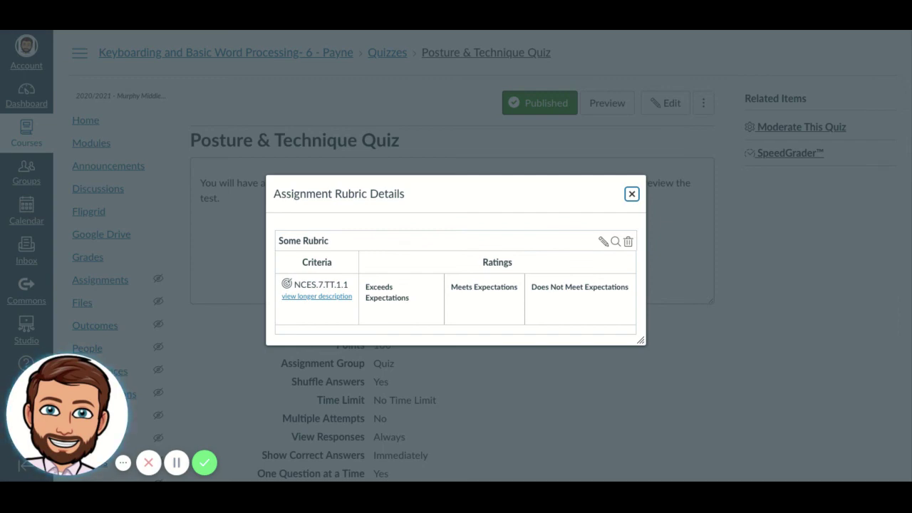
pyautogui.click(631, 194)
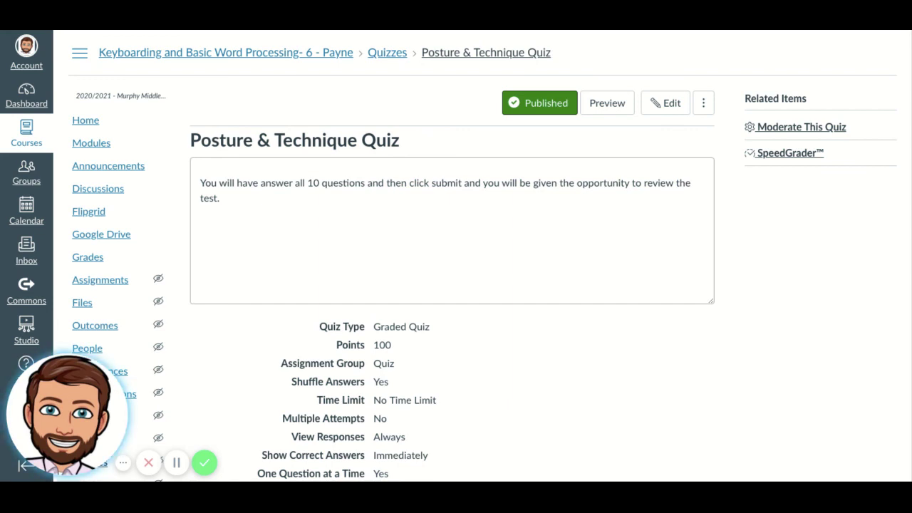
pyautogui.scroll(-1, 598, 368)
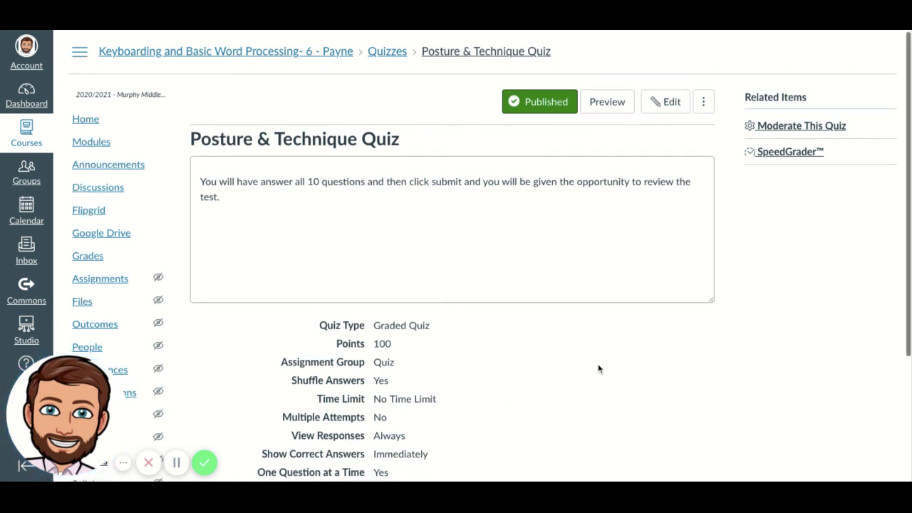